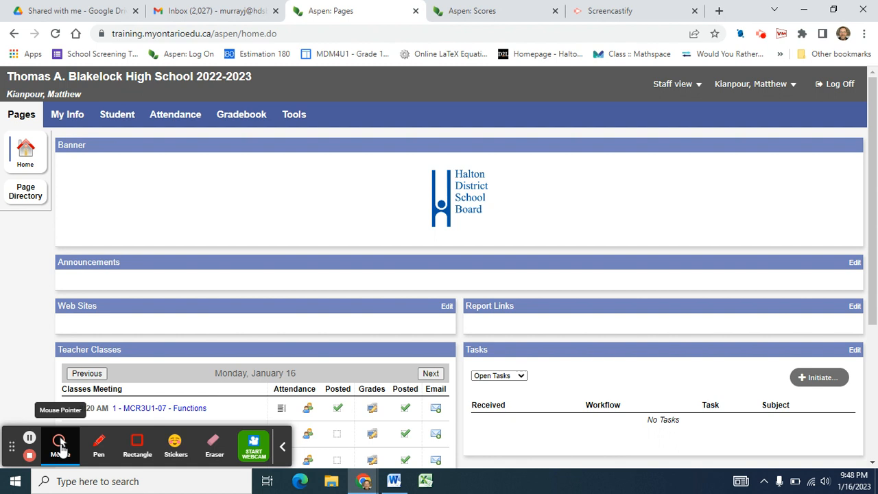
{"action": "left_click", "coordinate": [59, 446]}
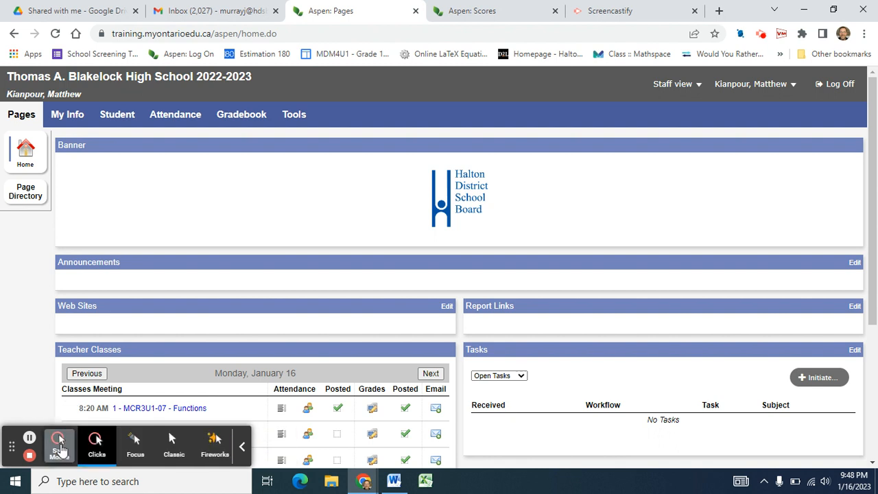
{"action": "left_click", "coordinate": [136, 447]}
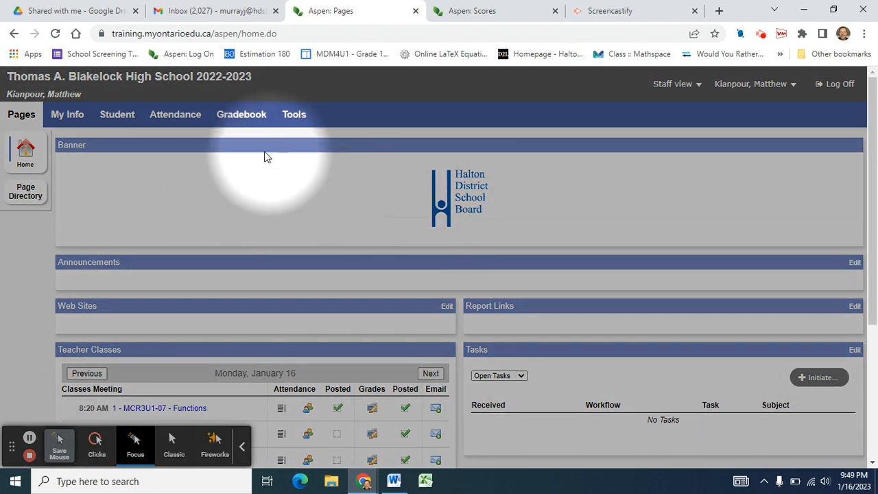
Open the groups page of the MCR3U1-07 - Functions class in the gradebook
{"action": "left_click", "coordinate": [240, 118]}
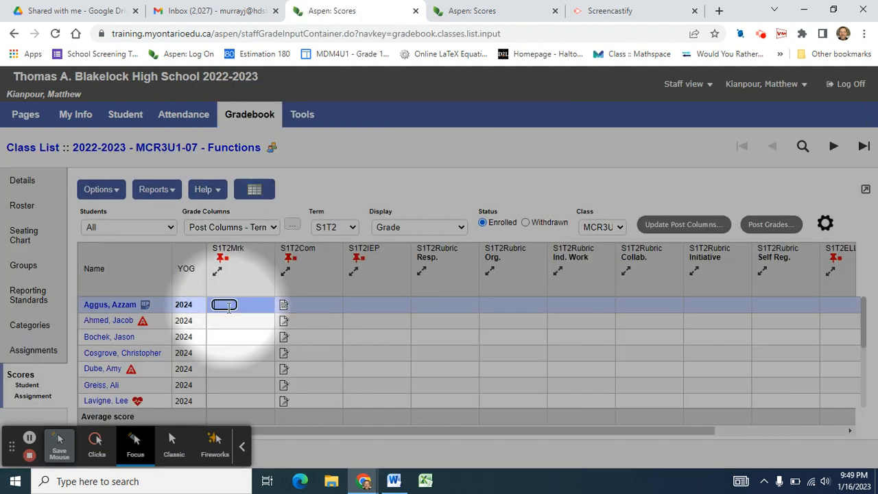
{"action": "scroll", "coordinate": [229, 307], "scroll_direction": "down", "scroll_amount": 3}
{"action": "scroll", "coordinate": [228, 307], "scroll_direction": "up", "scroll_amount": 3}
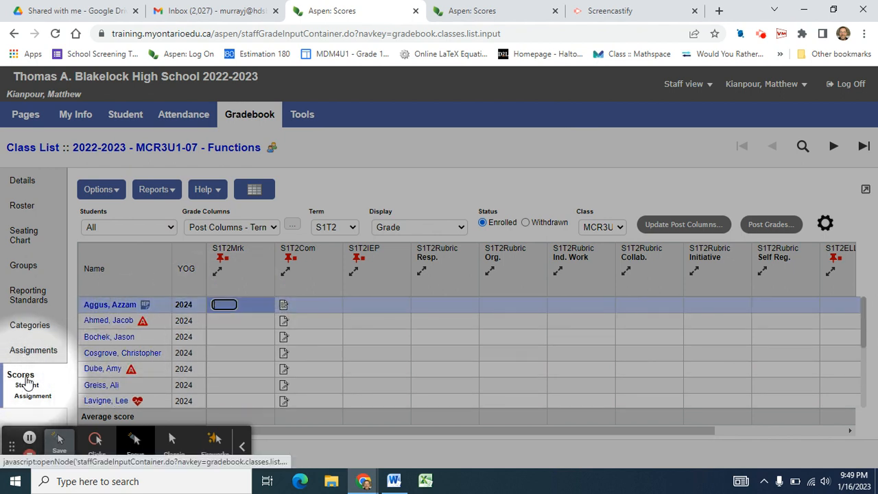
{"action": "left_click", "coordinate": [24, 267]}
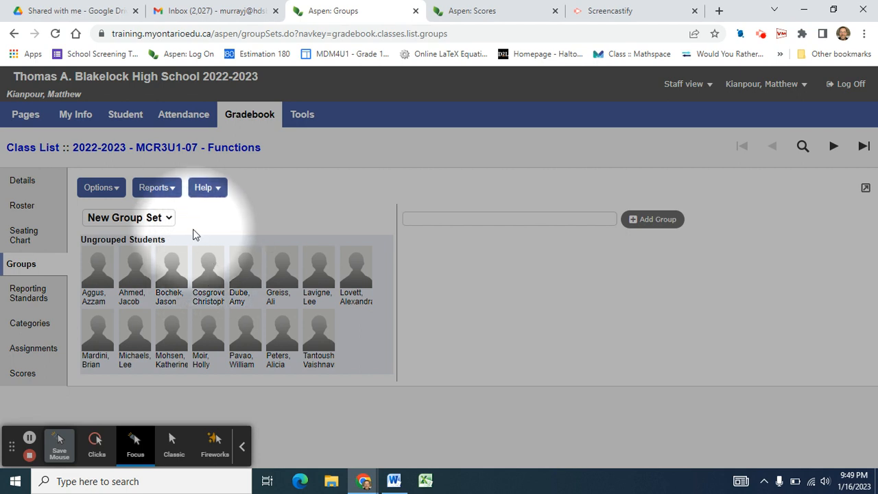
Create a new group set named Levels for the class
{"action": "left_click", "coordinate": [103, 192]}
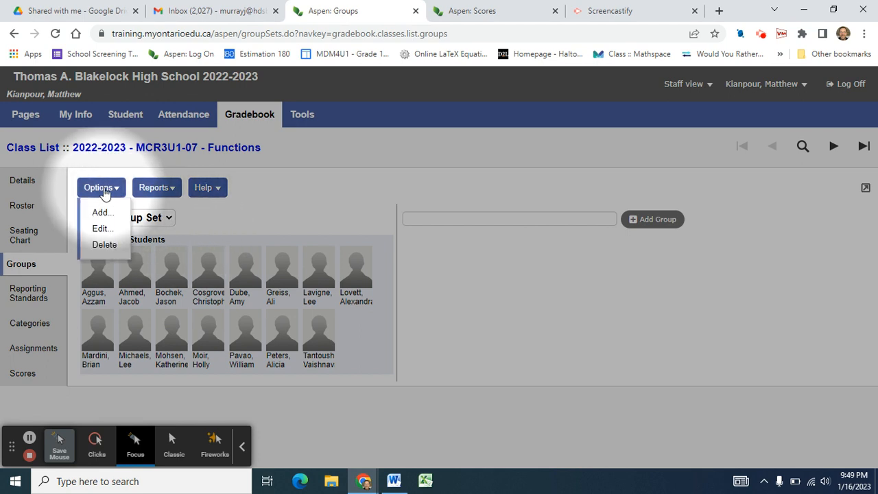
{"action": "left_click", "coordinate": [101, 211]}
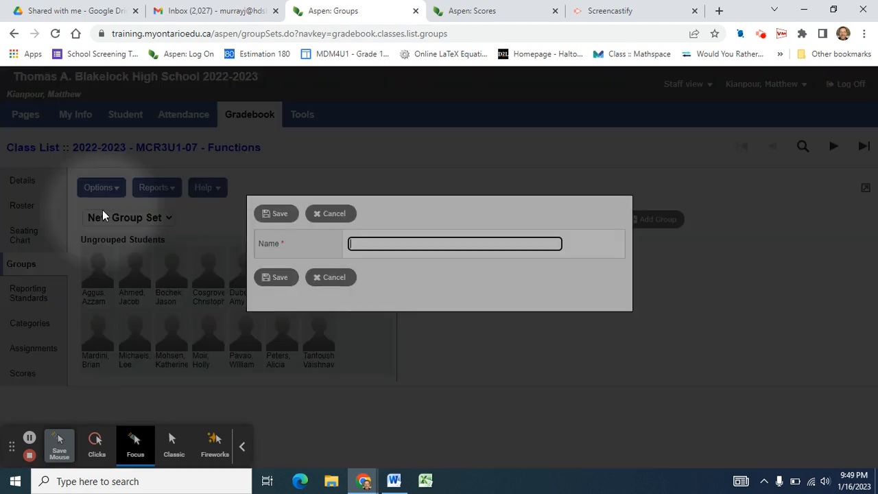
{"action": "type", "text": "Levels"}
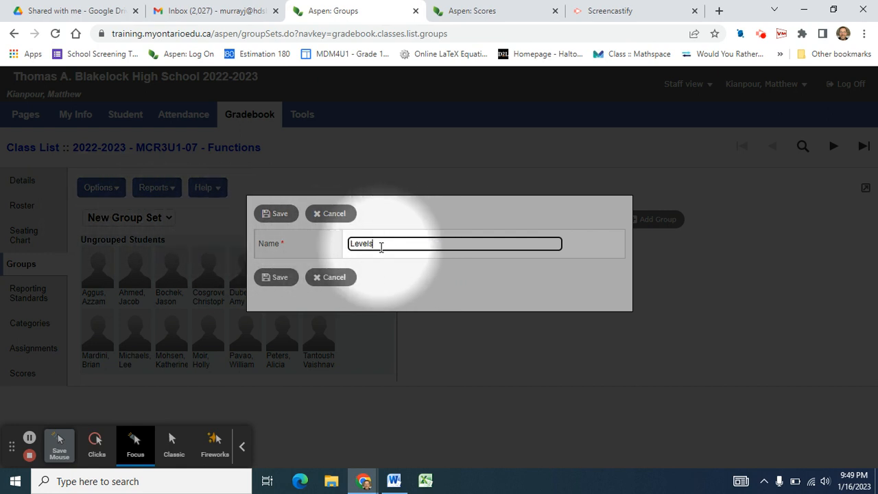
{"action": "left_click", "coordinate": [269, 213]}
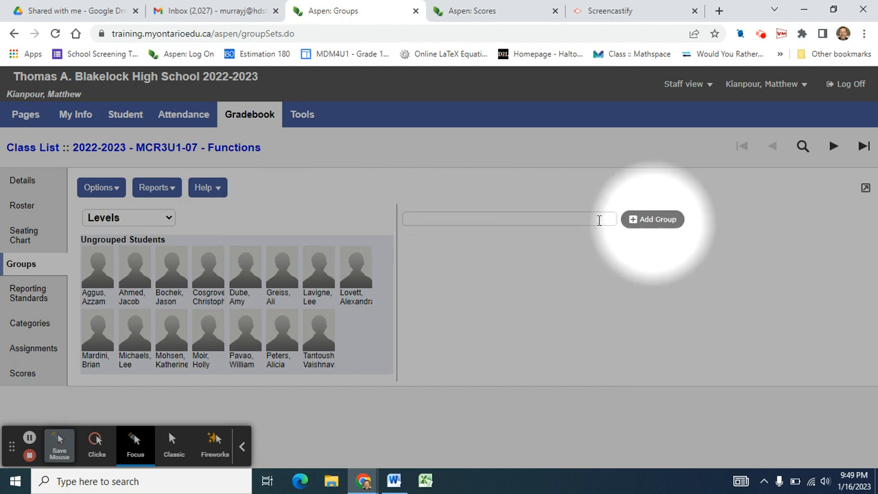
Add a group named Level 1 to the Levels group set
{"action": "left_click", "coordinate": [560, 217]}
{"action": "type", "text": "LEv"}
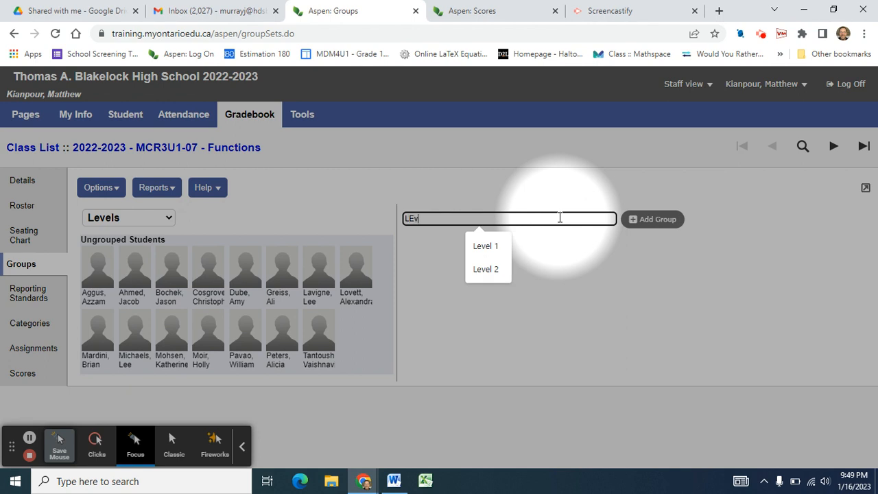
{"action": "key", "text": "BackSpace"}
{"action": "type", "text": "evel1"}
{"action": "key", "text": "BackSpace"}
{"action": "type", "text": "1"}
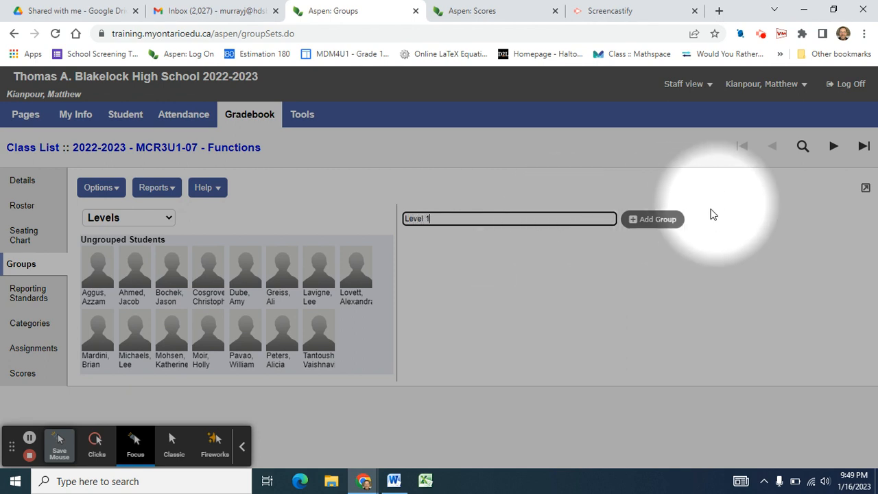
{"action": "left_click", "coordinate": [669, 224]}
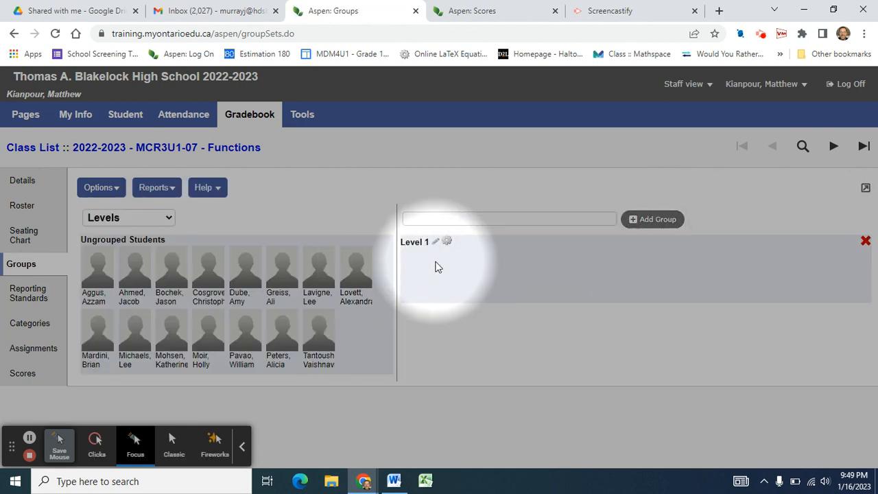
Move the third, eighth, ninth and tenth students of the full ungrouped list into the Level 1 group
{"action": "left_click_drag", "start_coordinate": [171, 269], "coordinate": [475, 277]}
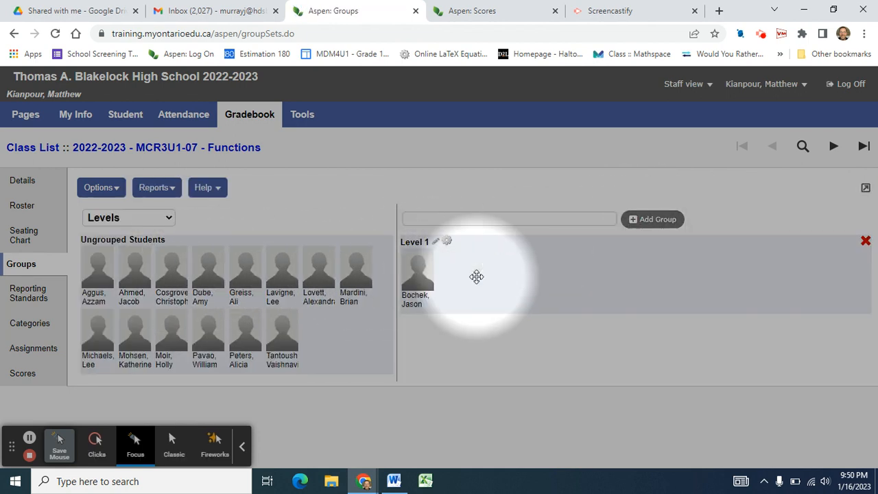
{"action": "left_click_drag", "start_coordinate": [325, 274], "coordinate": [480, 271]}
{"action": "left_click_drag", "start_coordinate": [315, 271], "coordinate": [505, 266]}
{"action": "left_click_drag", "start_coordinate": [317, 269], "coordinate": [505, 268]}
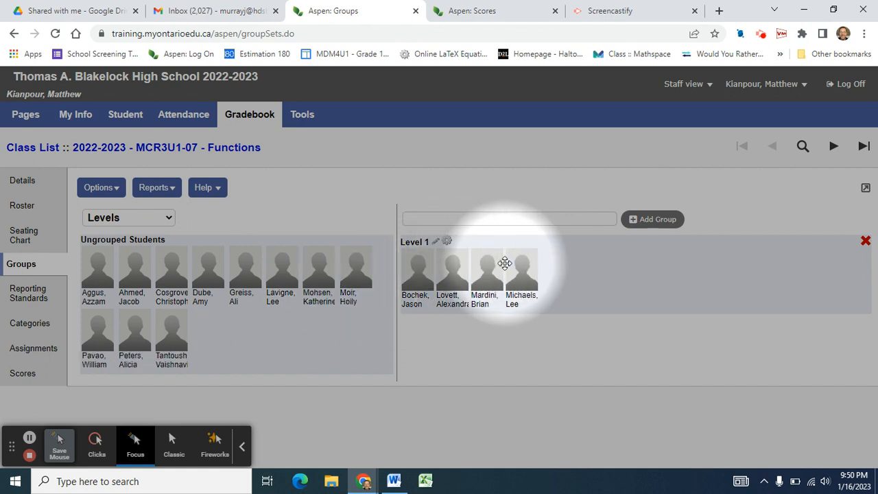
Add a group named Level 2 and move the fifth, seventh and ninth ungrouped students into it
{"action": "left_click", "coordinate": [462, 217]}
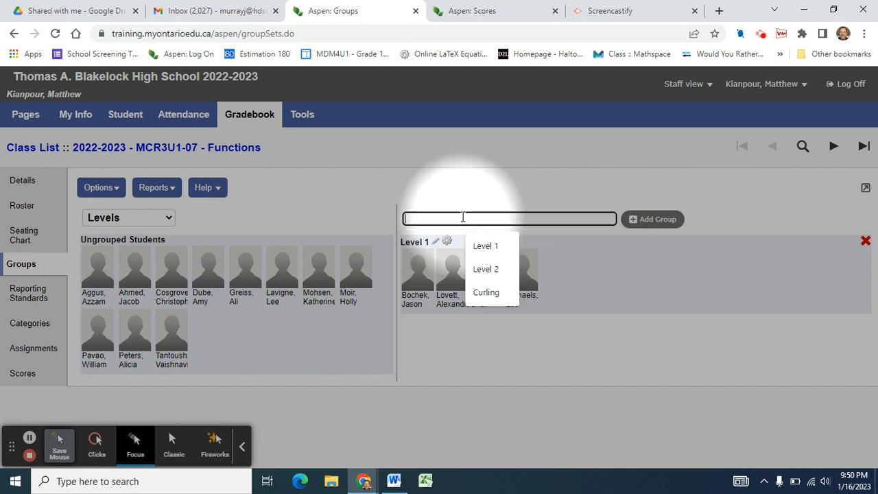
{"action": "type", "text": "Level 2"}
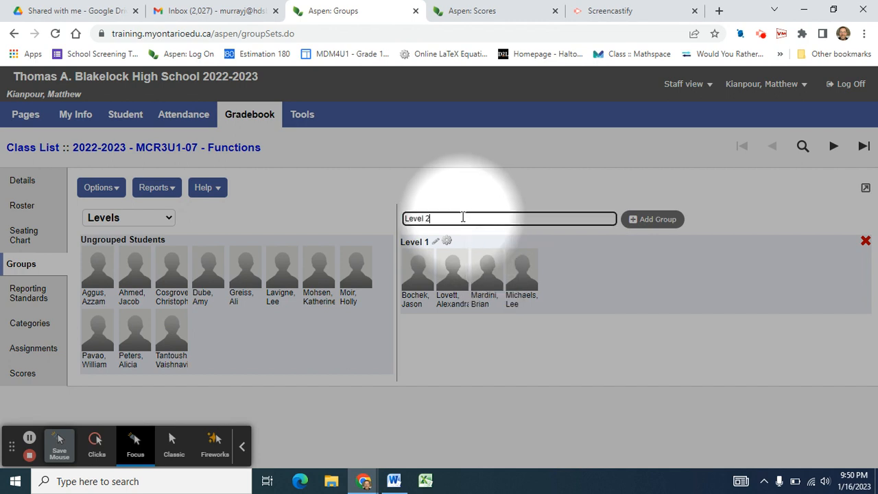
{"action": "left_click", "coordinate": [651, 219]}
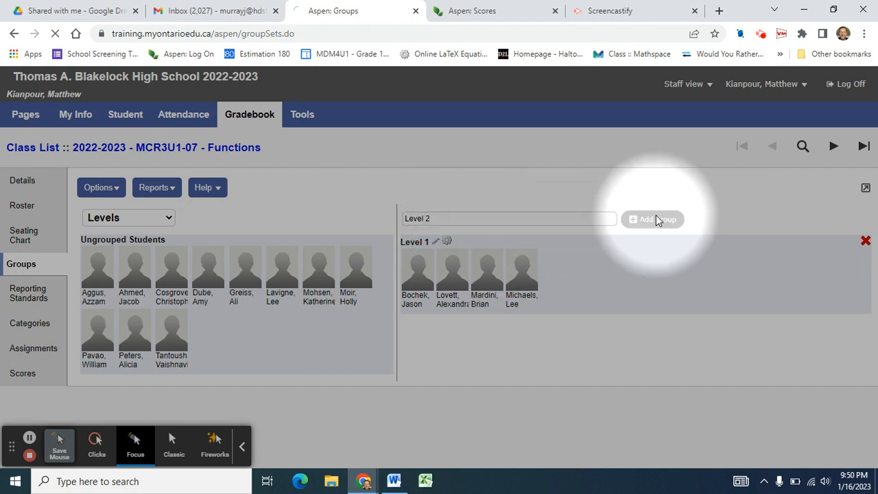
{"action": "left_click_drag", "start_coordinate": [241, 272], "coordinate": [466, 334]}
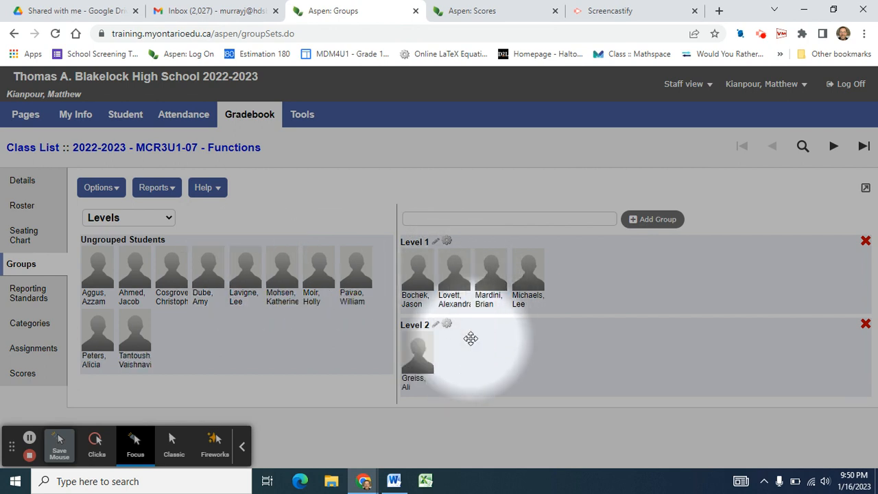
{"action": "left_click_drag", "start_coordinate": [294, 276], "coordinate": [449, 351]}
{"action": "left_click_drag", "start_coordinate": [318, 267], "coordinate": [514, 377]}
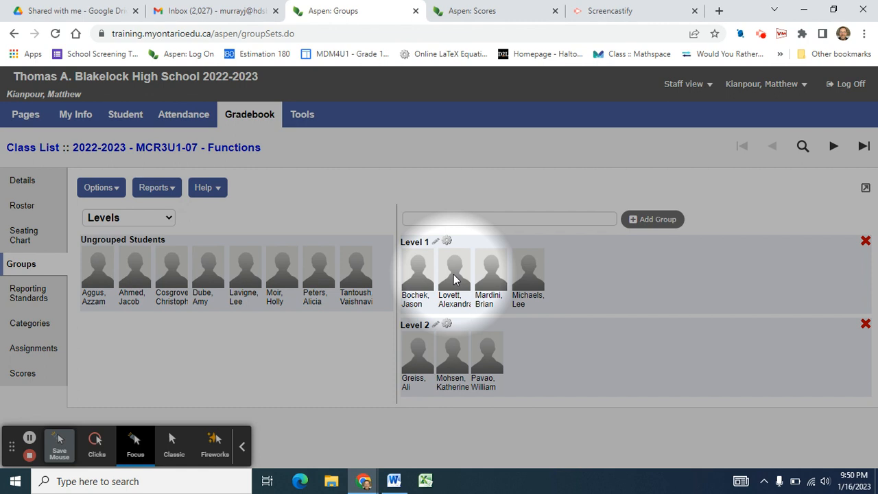
Create a second group set named Group Work for the same class
{"action": "left_click", "coordinate": [144, 219]}
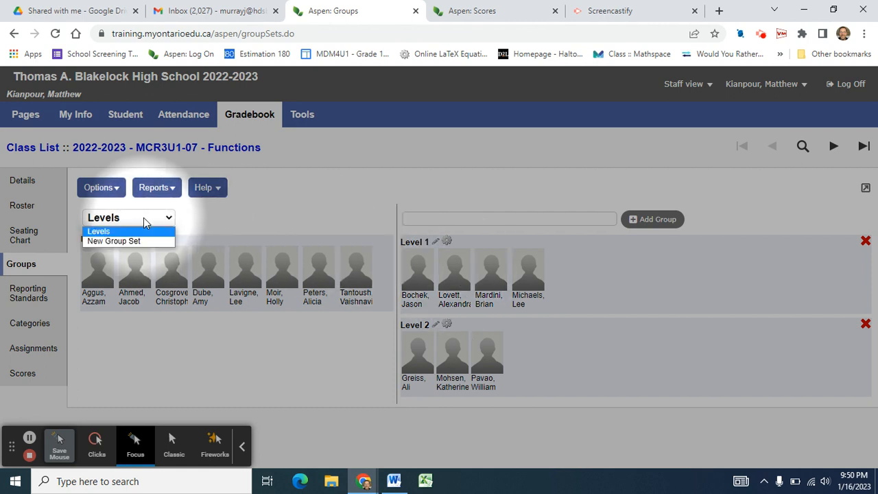
{"action": "left_click", "coordinate": [96, 187]}
{"action": "left_click", "coordinate": [100, 213]}
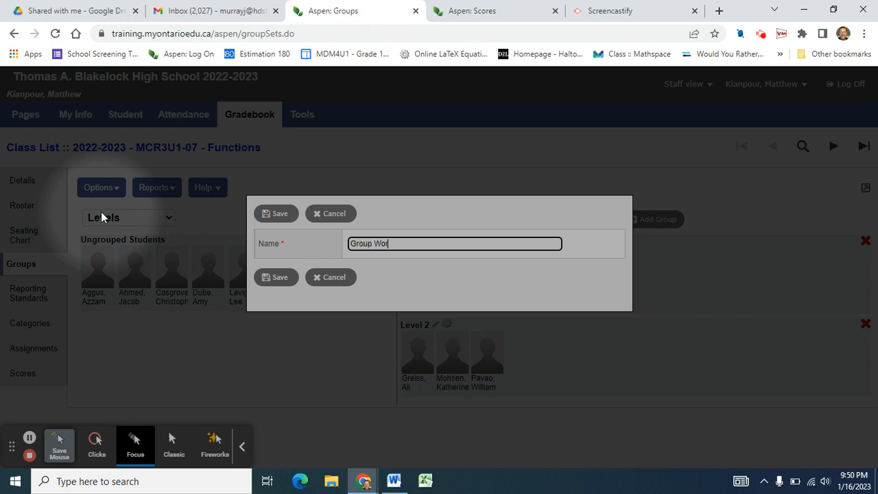
{"action": "left_click", "coordinate": [271, 280]}
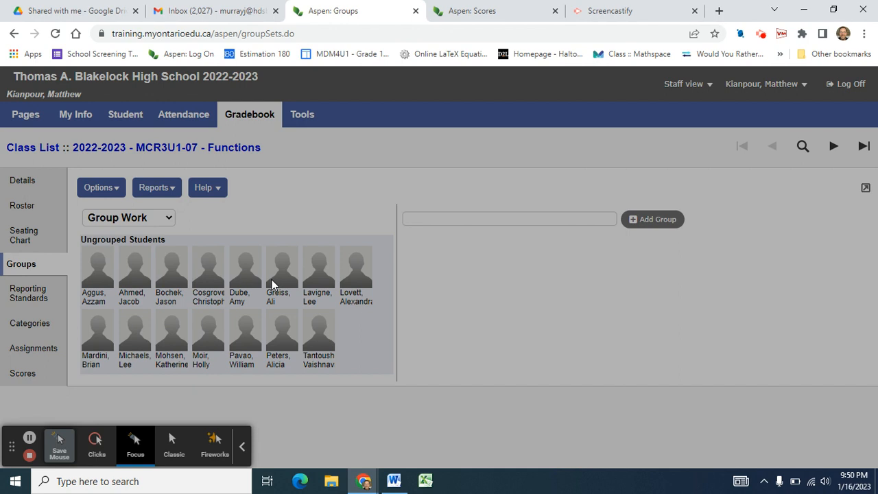
Add a group named Group 1 to Group Work and move the third, sixth and eighth ungrouped students into it
{"action": "left_click", "coordinate": [476, 224]}
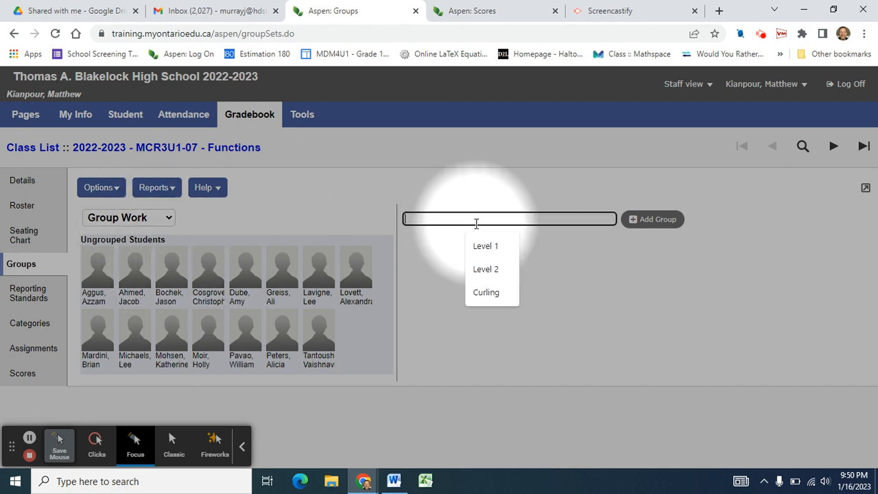
{"action": "type", "text": "Group 1"}
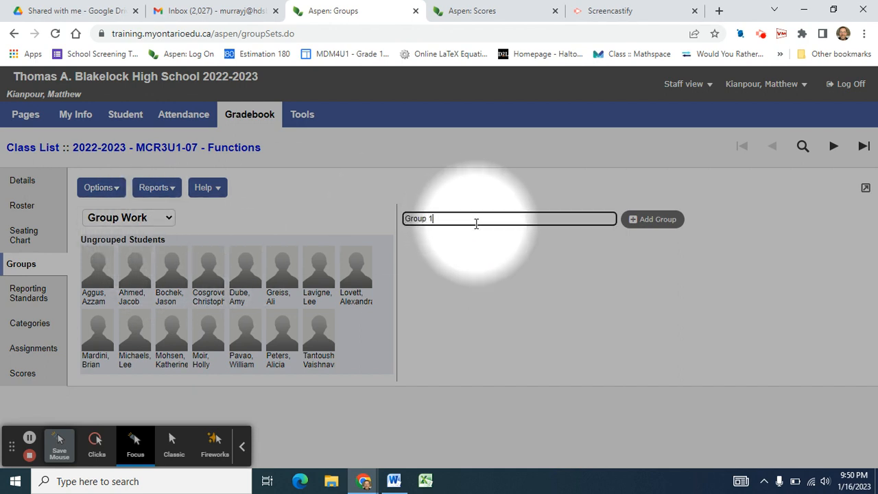
{"action": "key", "text": "Return"}
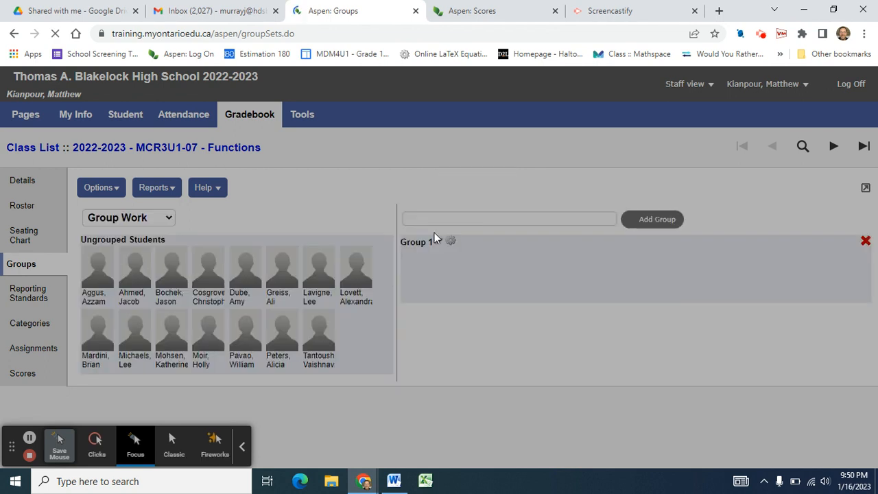
{"action": "left_click_drag", "start_coordinate": [352, 266], "coordinate": [456, 275]}
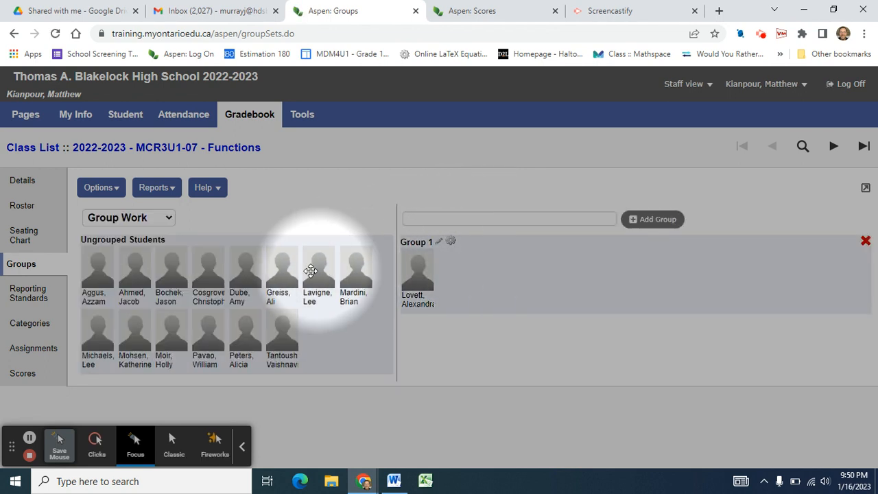
{"action": "left_click_drag", "start_coordinate": [283, 269], "coordinate": [435, 269]}
{"action": "left_click_drag", "start_coordinate": [197, 274], "coordinate": [473, 274]}
{"action": "left_click_drag", "start_coordinate": [170, 271], "coordinate": [538, 286]}
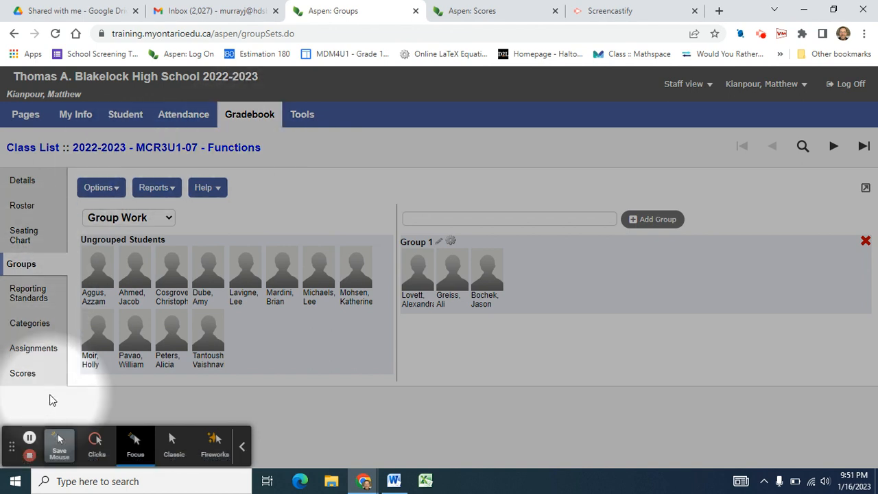
Open the class's scores page and filter the student list to the Level 1 group
{"action": "left_click", "coordinate": [20, 374]}
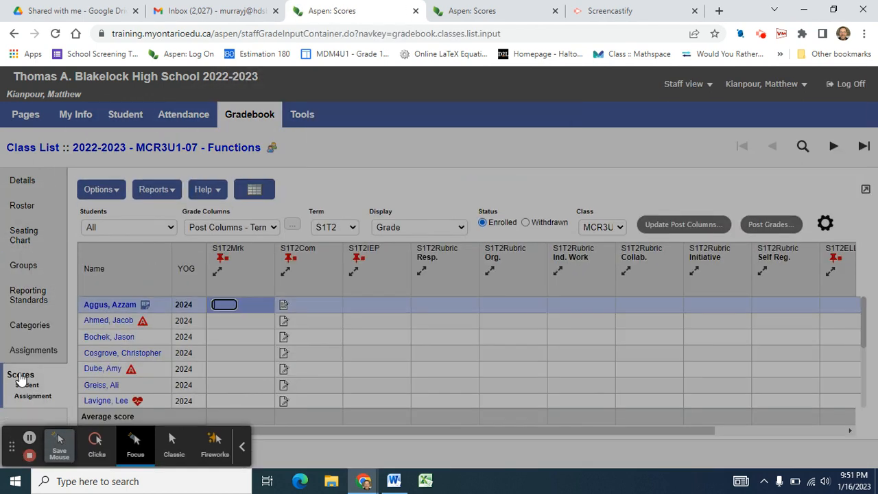
{"action": "left_click", "coordinate": [170, 228]}
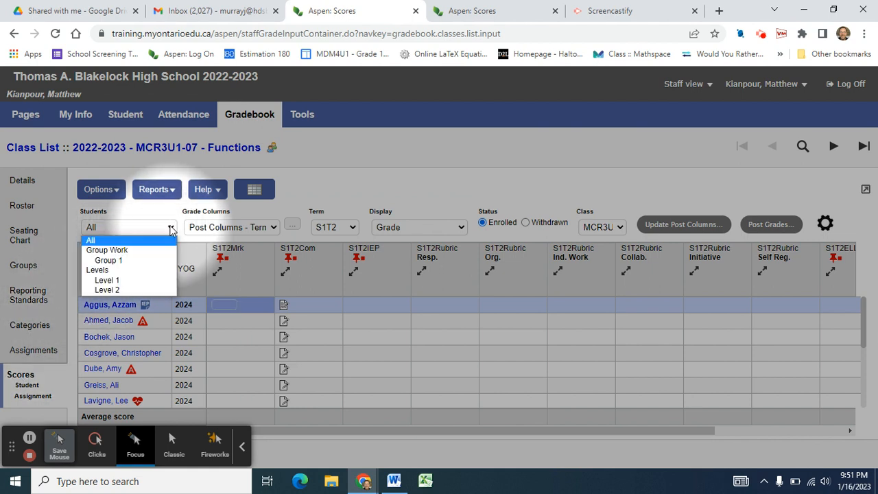
{"action": "left_click", "coordinate": [121, 283]}
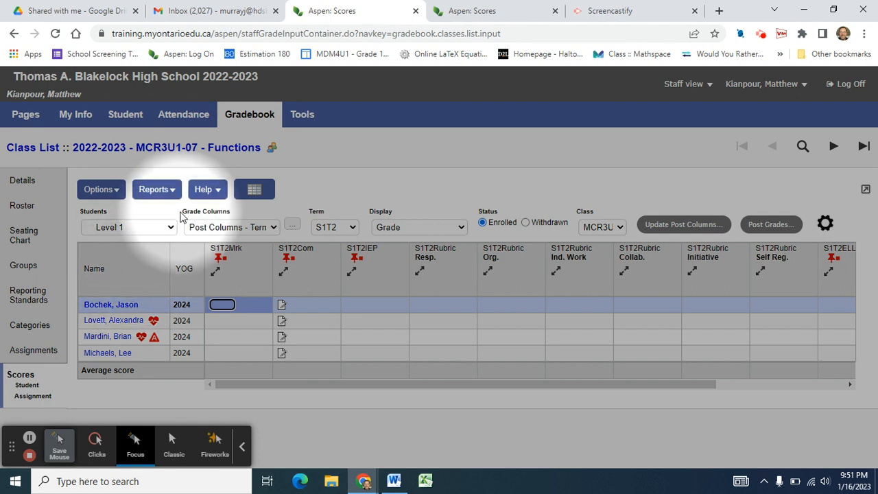
Filter the scores to the Level 2 group and return the student filter to All
{"action": "left_click", "coordinate": [165, 229]}
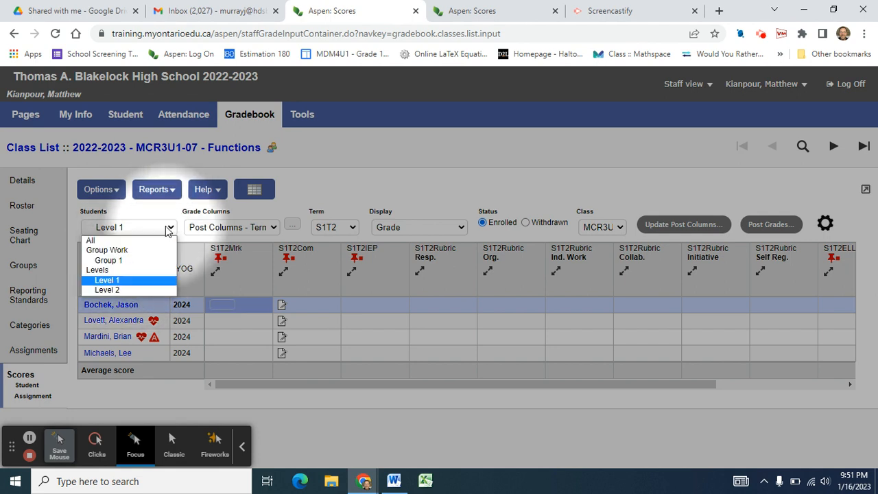
{"action": "left_click", "coordinate": [118, 290]}
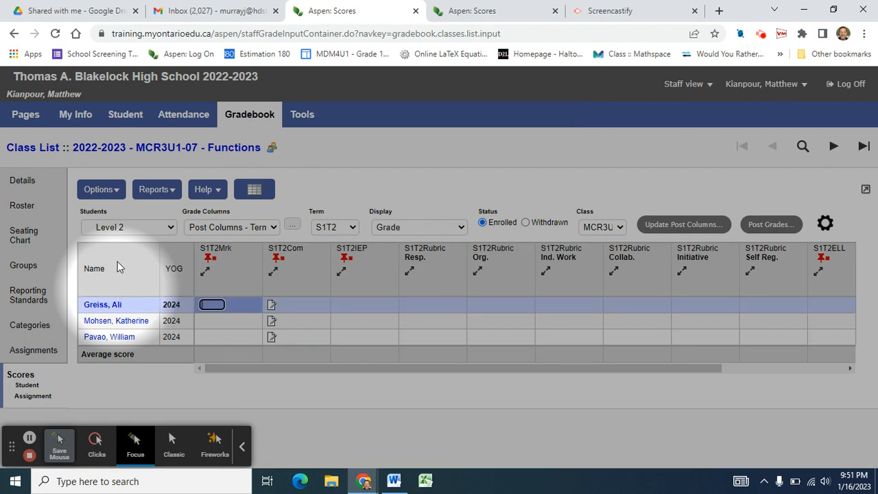
{"action": "left_click", "coordinate": [164, 229]}
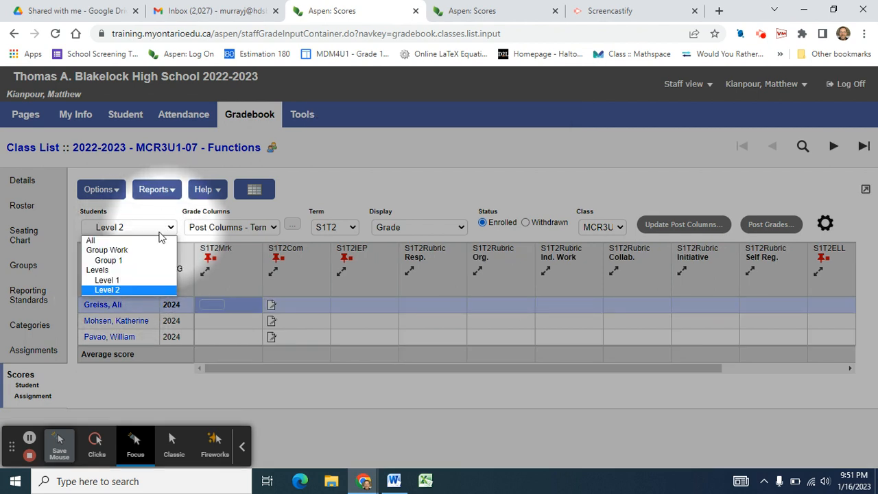
{"action": "left_click", "coordinate": [101, 241]}
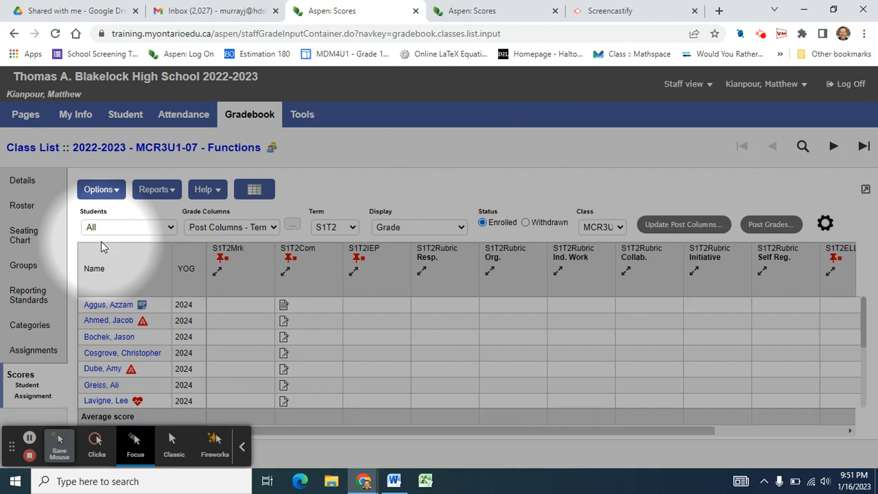